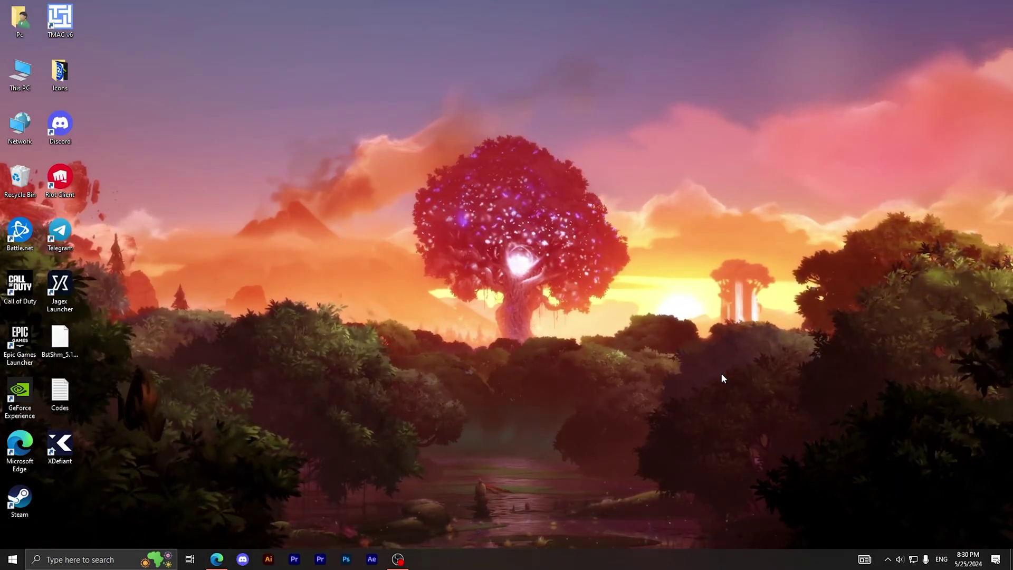
Step: Search for gpedit.msc and run it as administrator
left_click(105, 560)
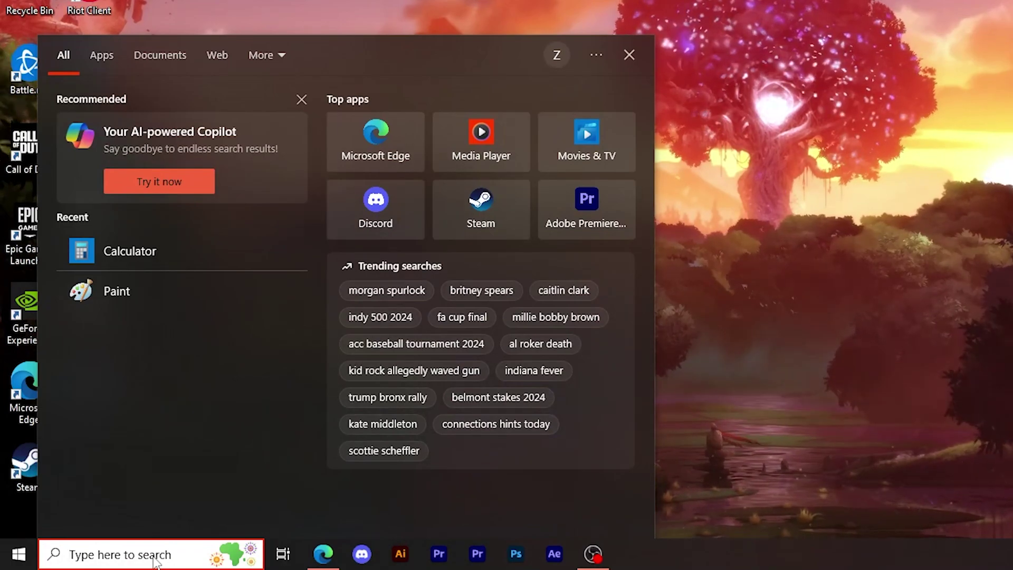
type("gpedit")
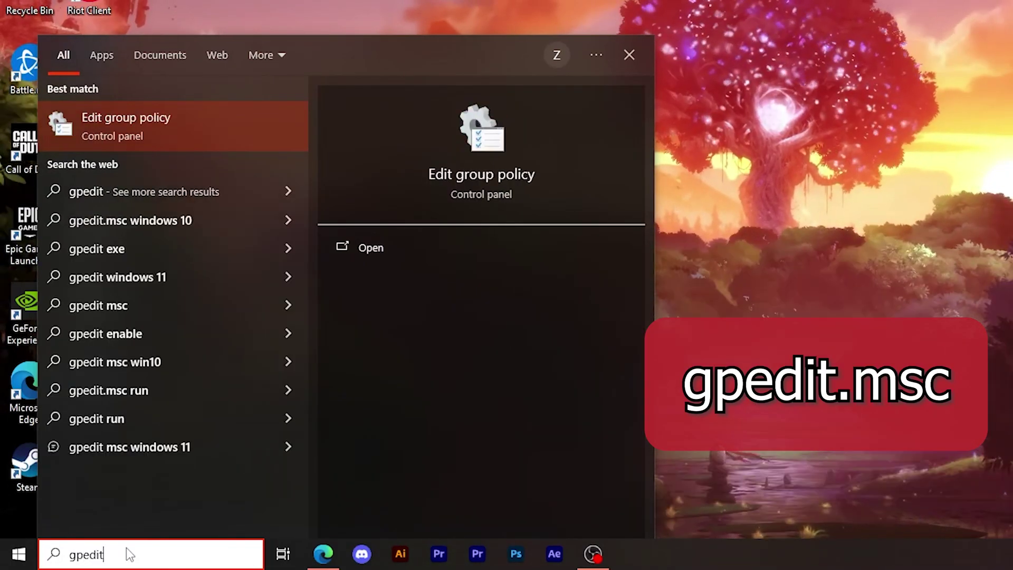
type(".msc")
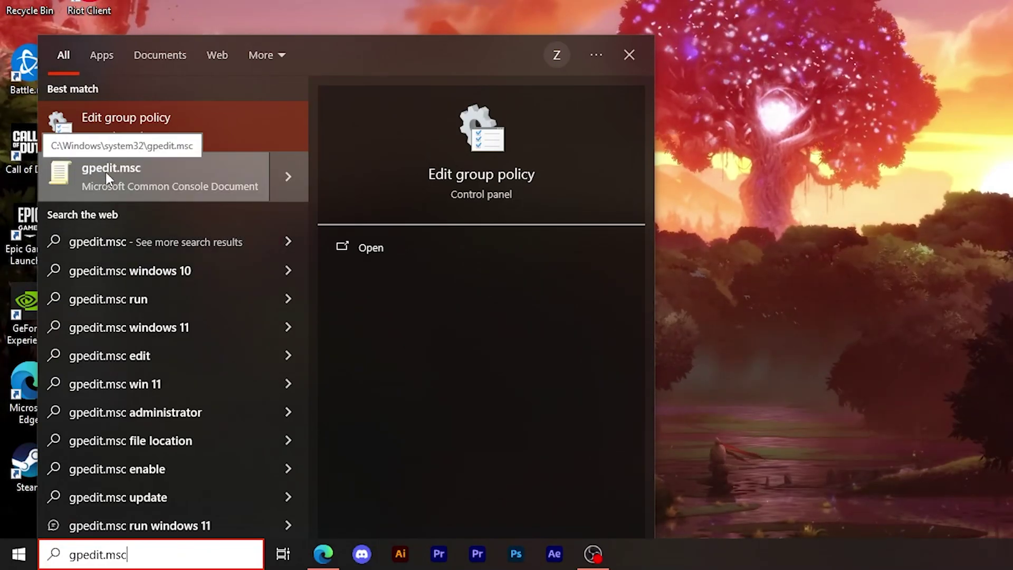
right_click(108, 176)
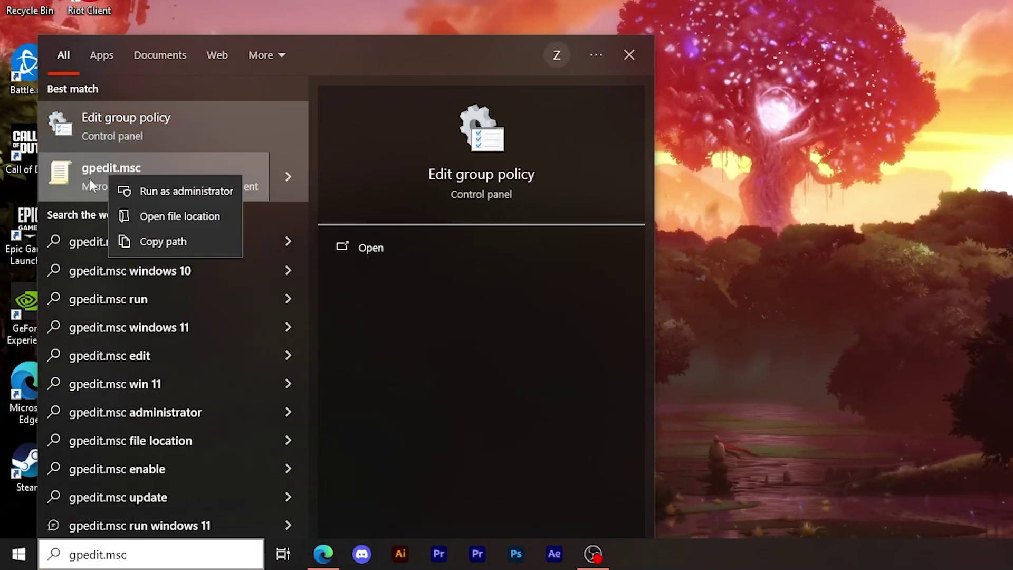
left_click(173, 191)
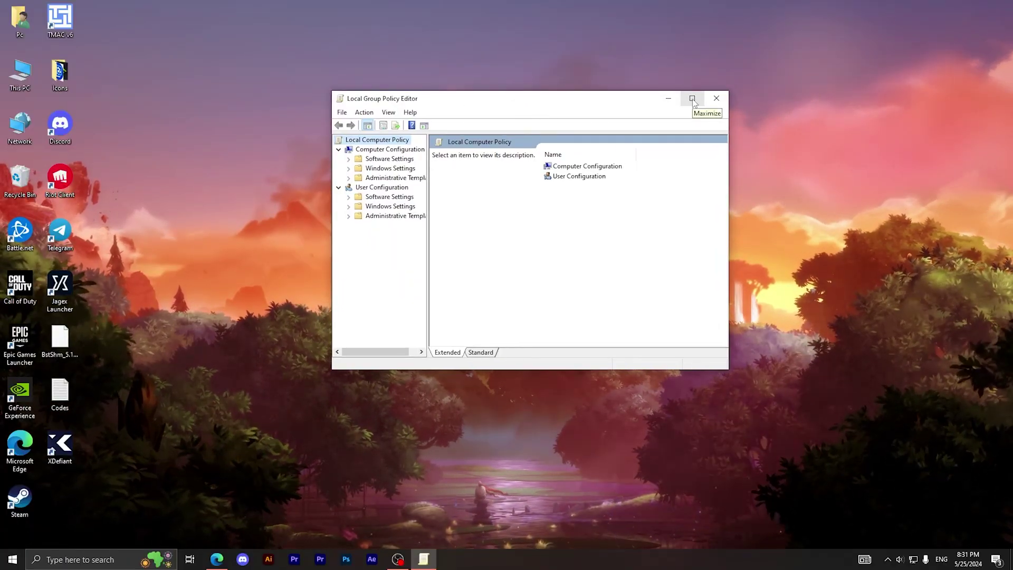
Step: Maximize the editor, go to User Configuration > Administrative Templates > Windows Components > File Explorer, and select 'Turn off Windows Key hotkeys'
left_click(692, 99)
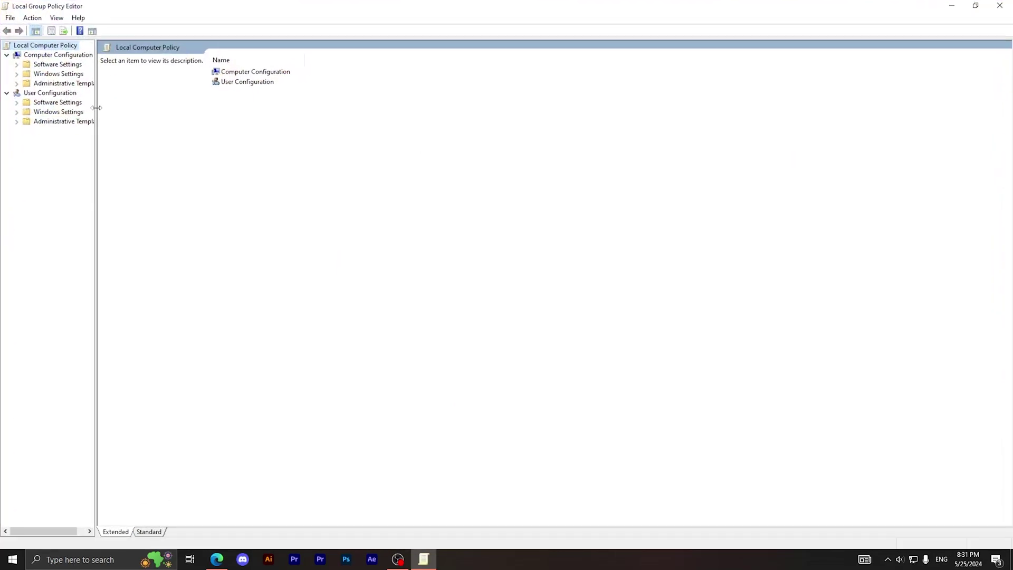
left_click_drag(96, 108, 205, 102)
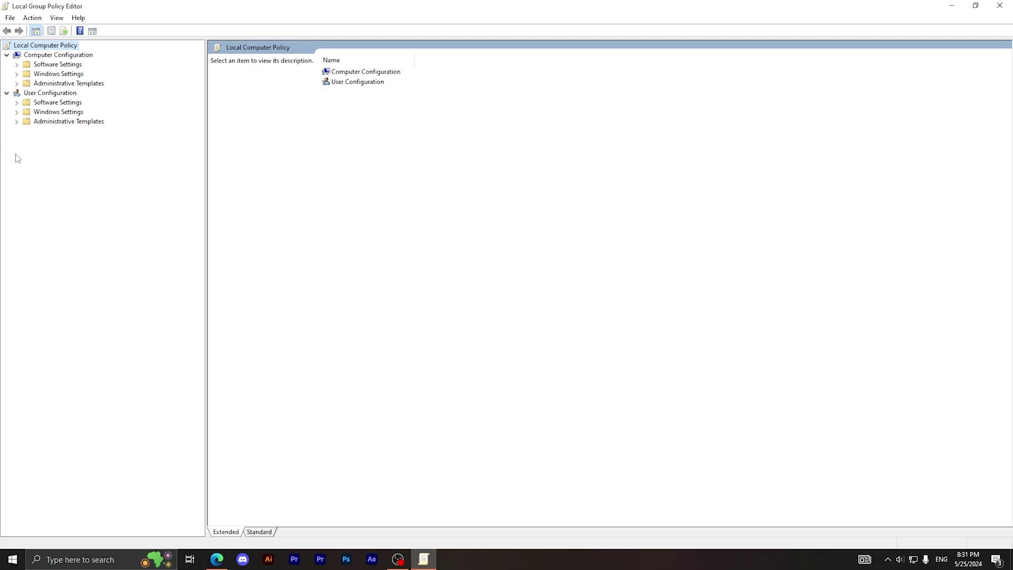
left_click(70, 122)
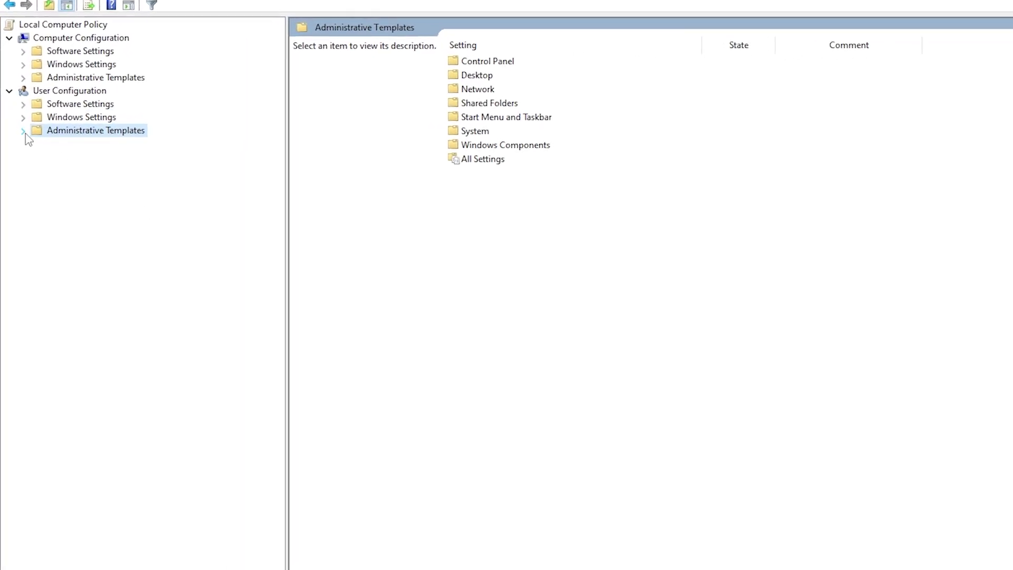
left_click(23, 131)
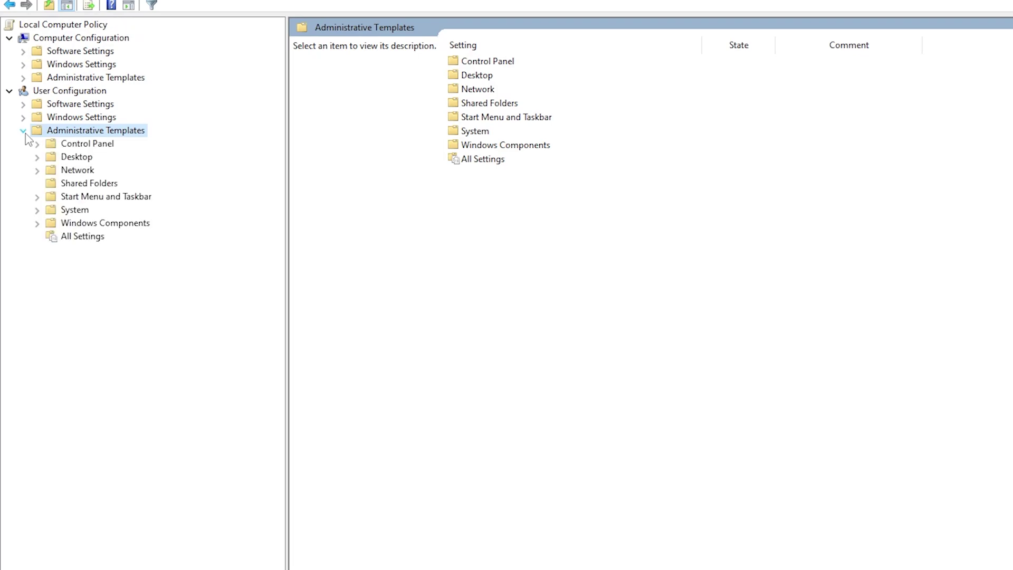
left_click(37, 224)
left_click(27, 262)
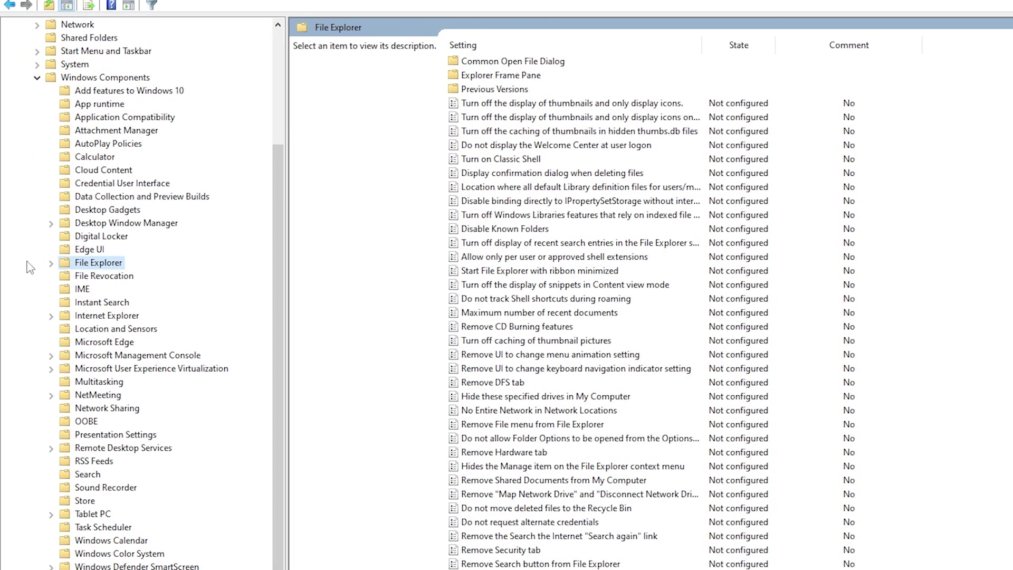
double_click(92, 268)
double_click(91, 268)
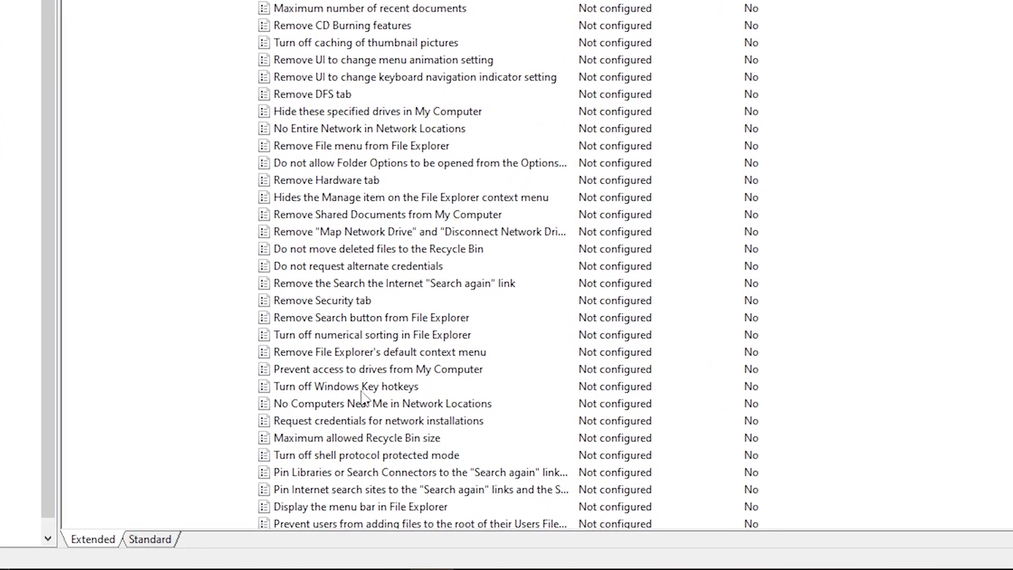
left_click(361, 390)
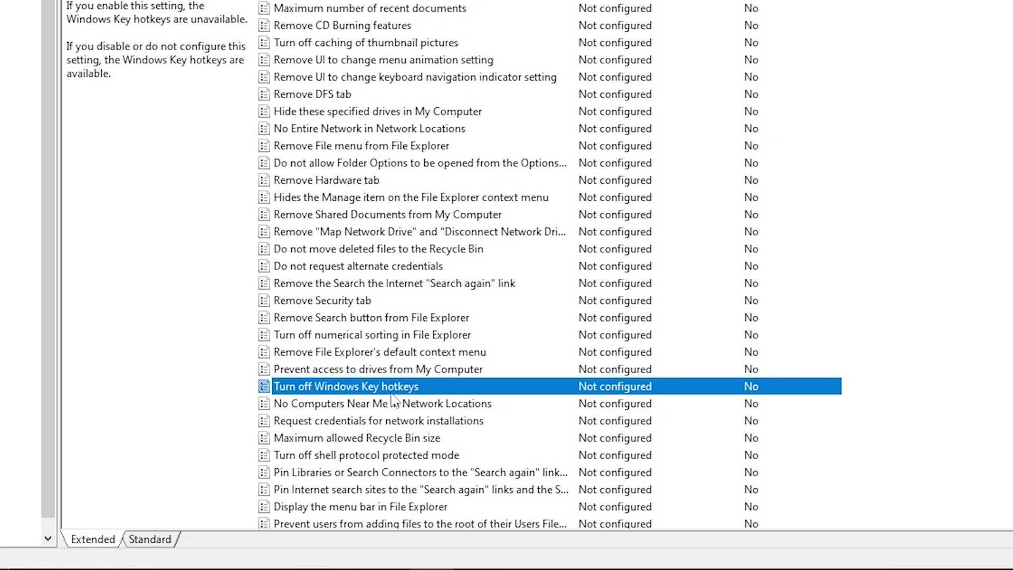
Step: Set 'Turn off Windows Key hotkeys' to Enabled, apply it, and test the Windows key
double_click(462, 391)
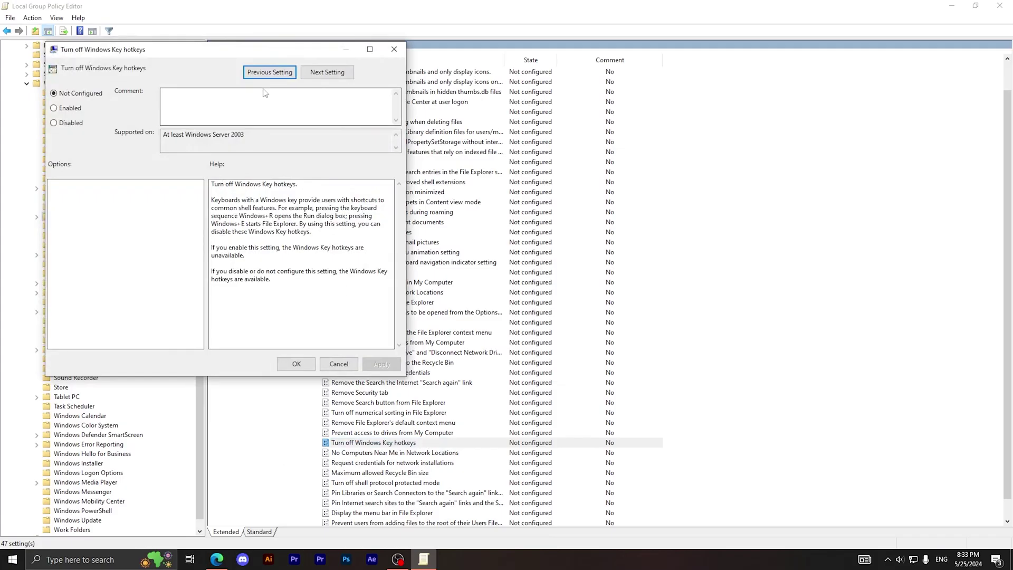
left_click_drag(233, 49, 624, 92)
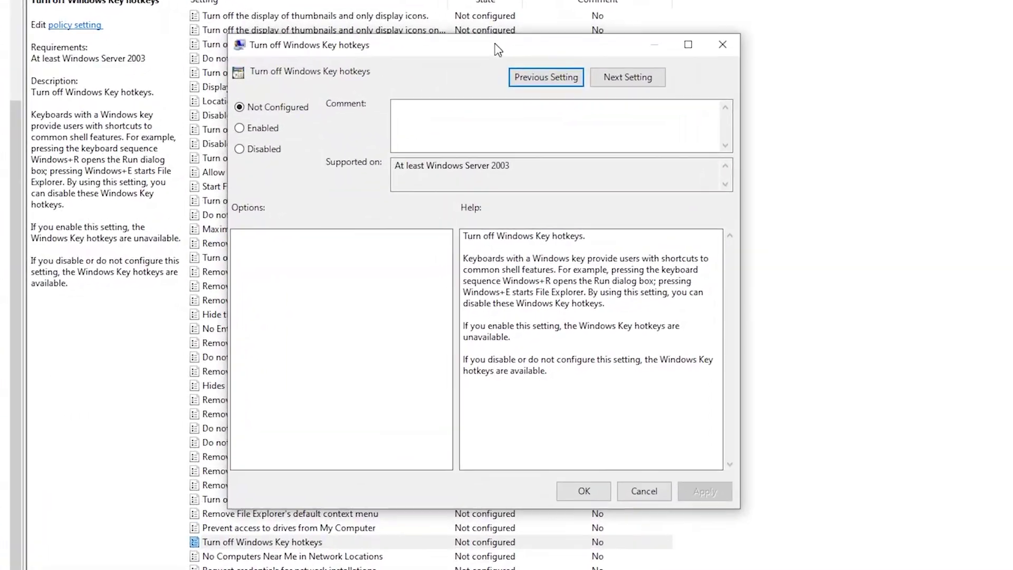
left_click_drag(539, 51, 559, 51)
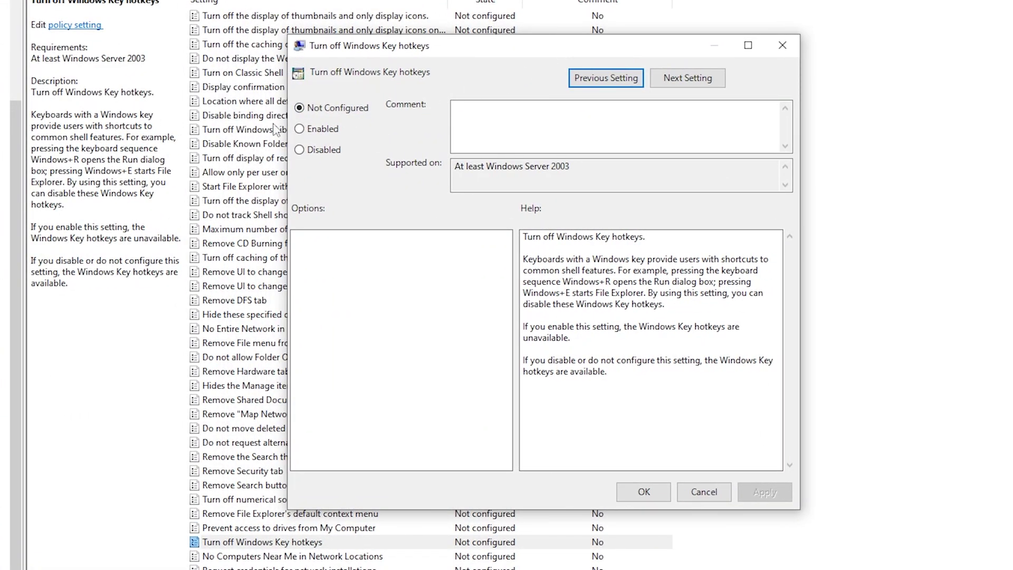
left_click(323, 130)
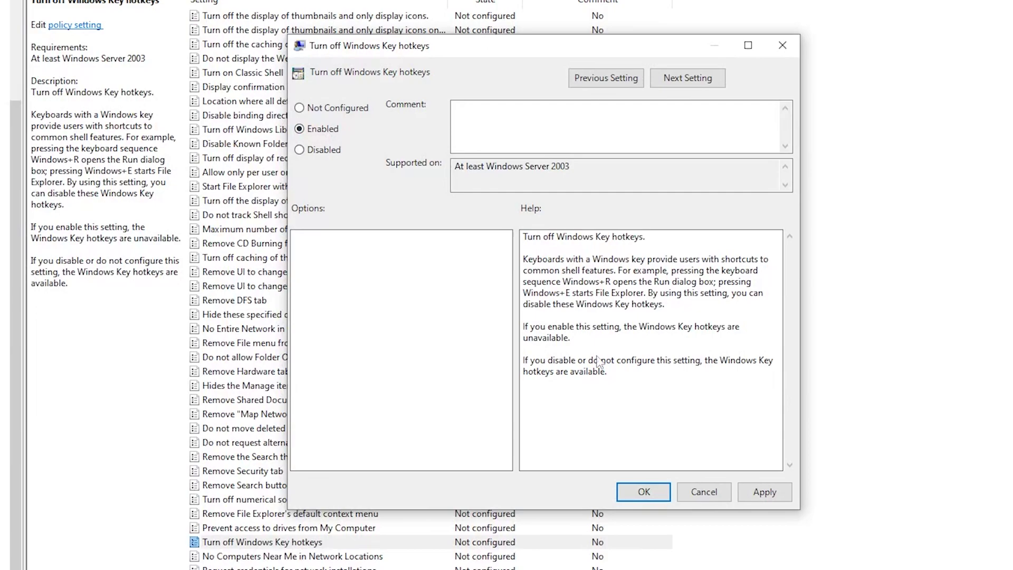
left_click(766, 494)
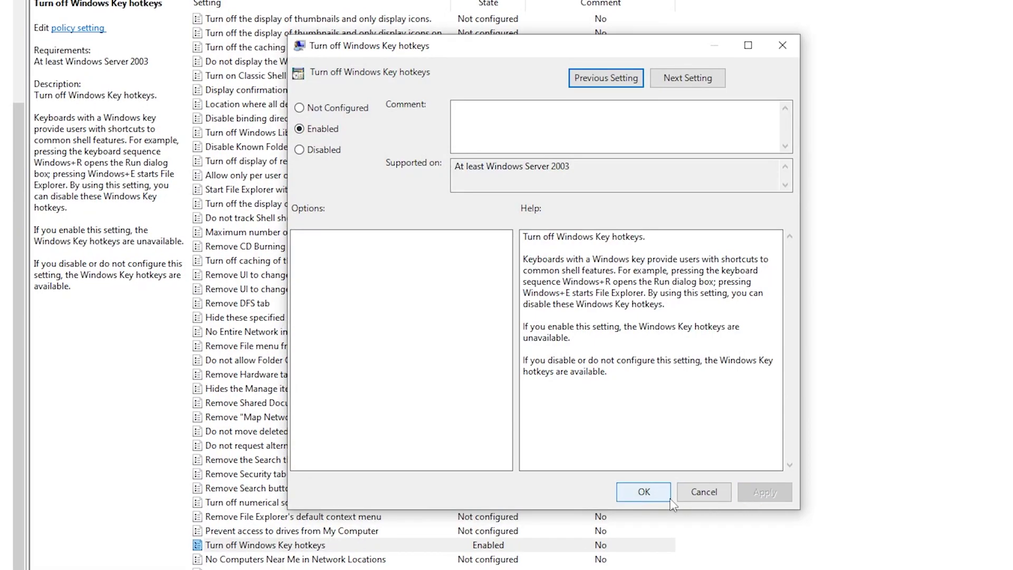
left_click(649, 494)
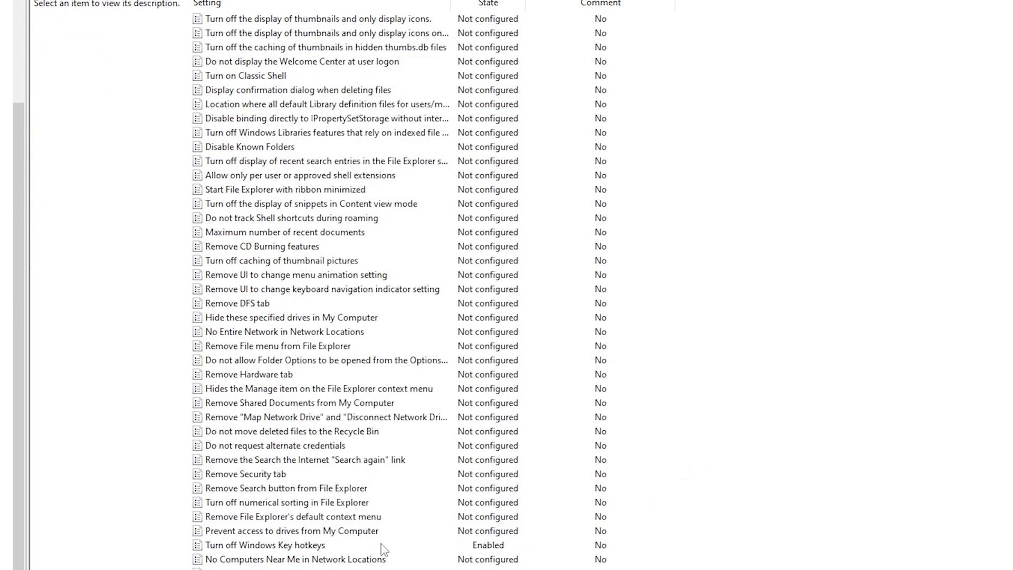
key("super")
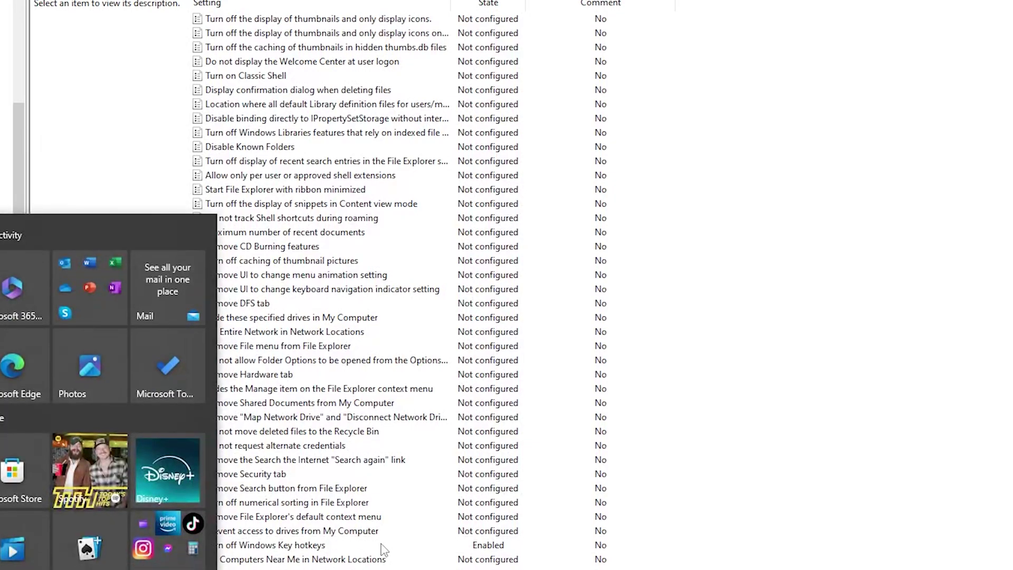
left_click(653, 549)
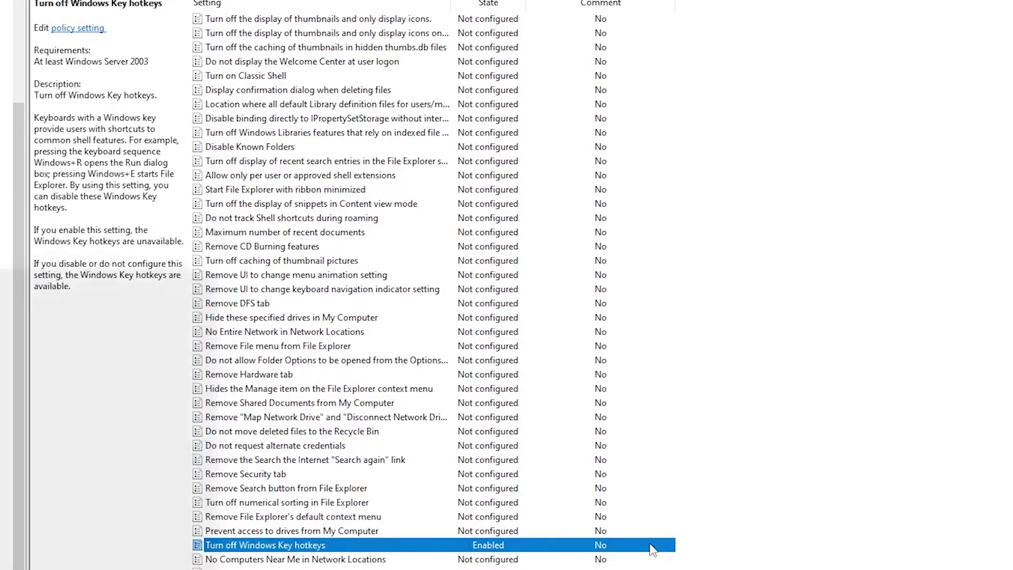
Step: Reopen the policy, switch it to Disabled, and apply and confirm the change
double_click(324, 549)
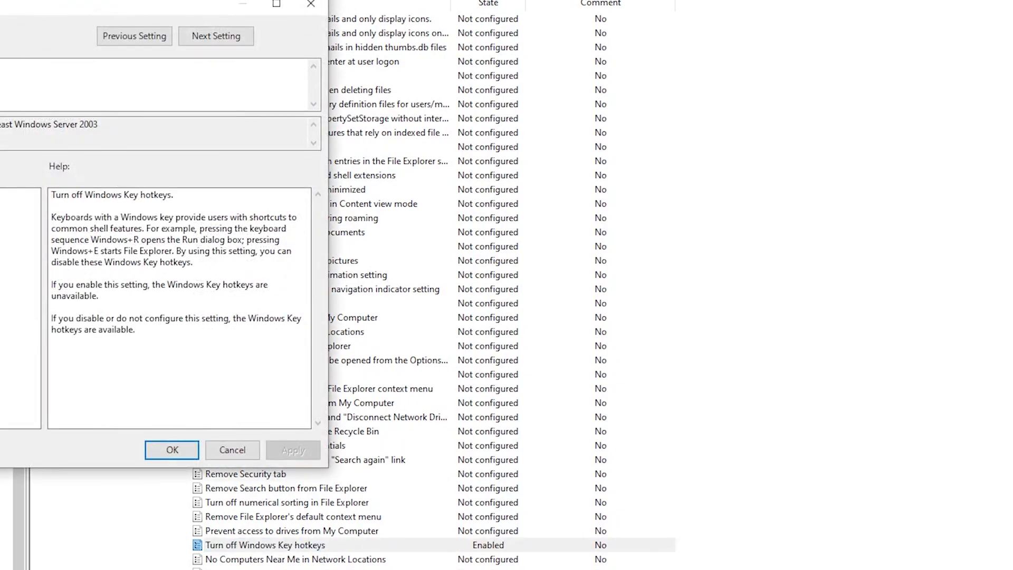
left_click_drag(16, 3, 230, 7)
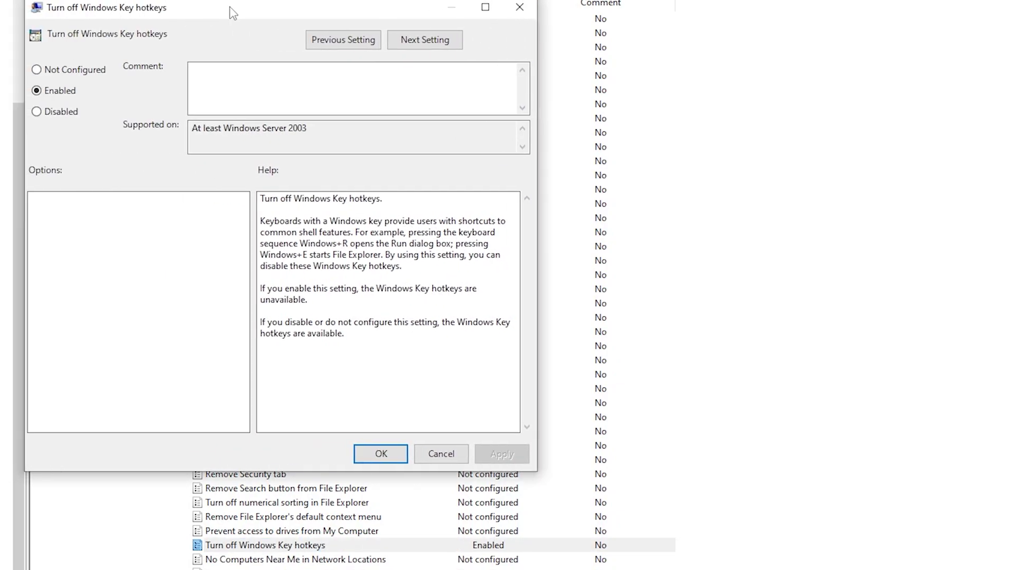
left_click(60, 112)
left_click(496, 453)
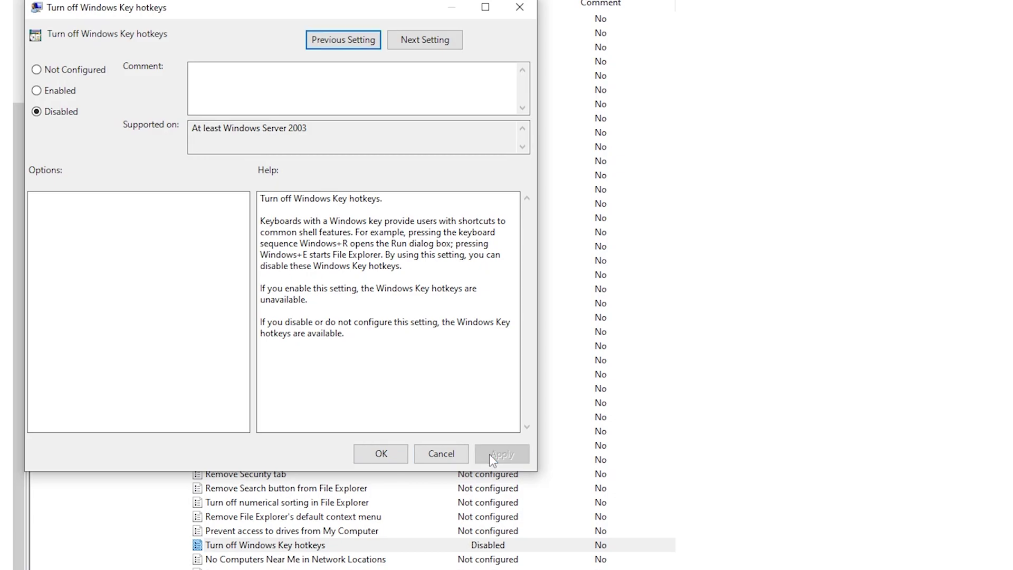
left_click(383, 454)
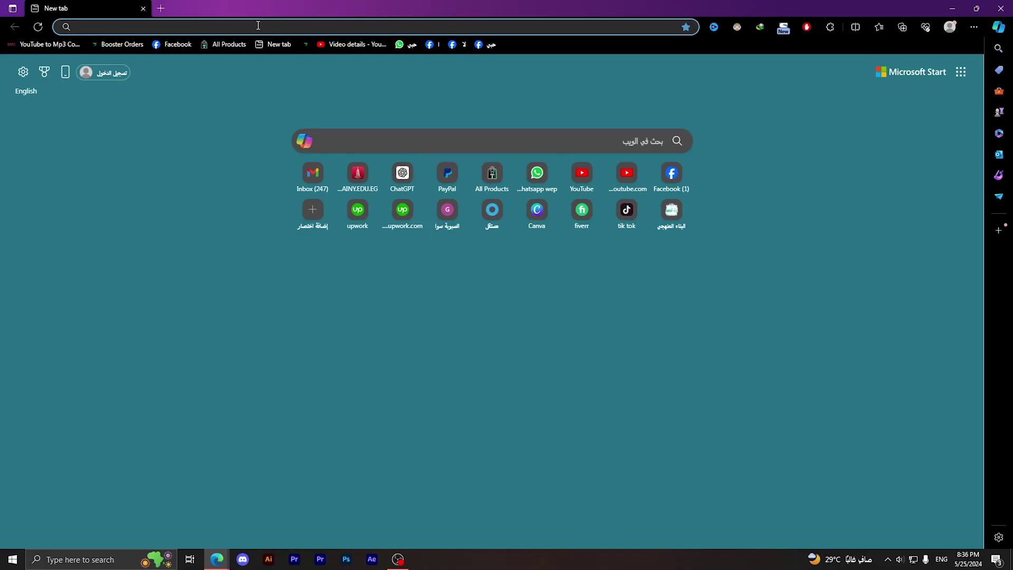
Step: Search 'autohotkey download' and download the v2.0 installer from autohotkey.com
type("ao")
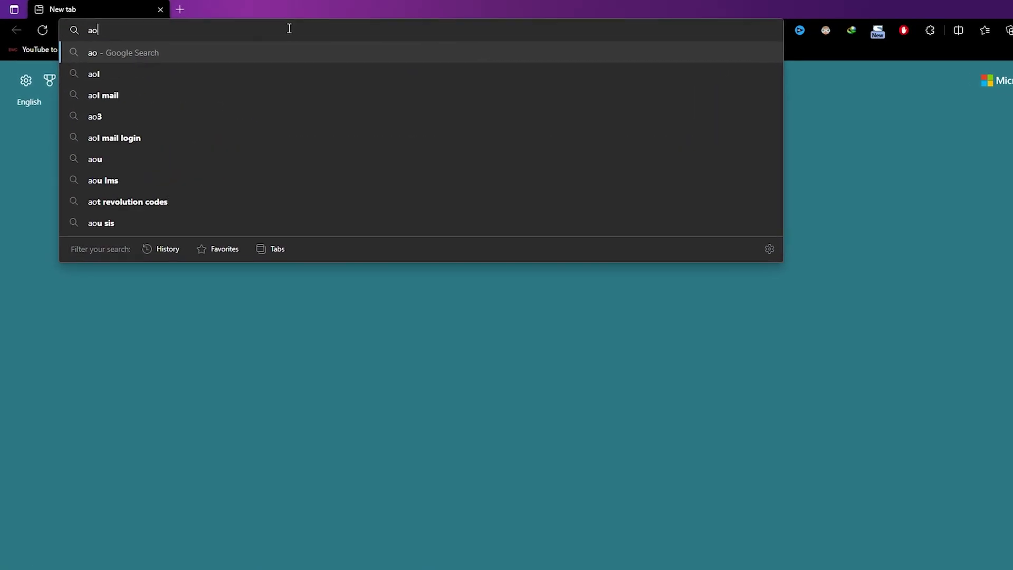
key("BackSpace")
type("uto hot")
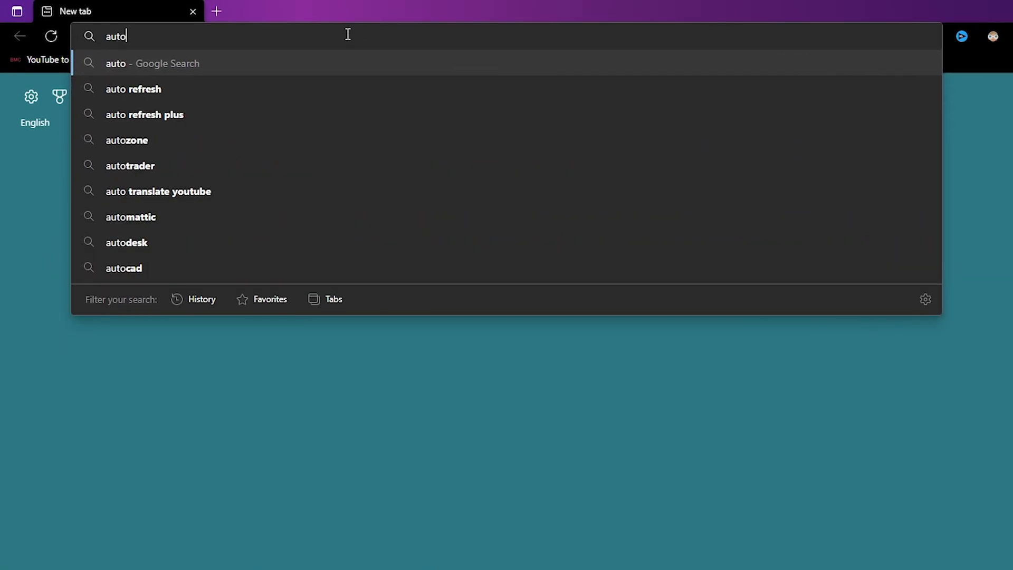
type("key")
key("Down")
key("Down")
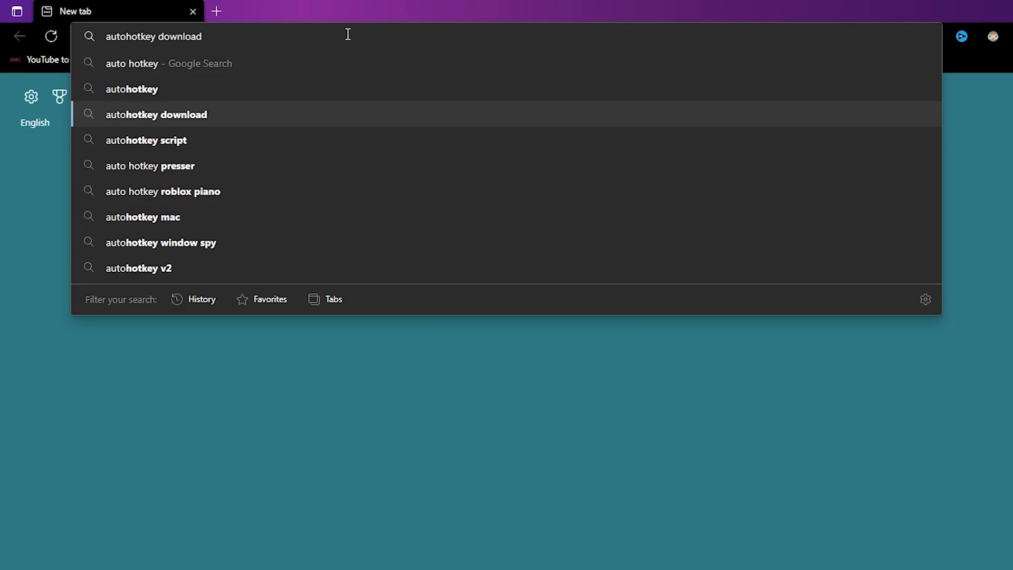
key("Return")
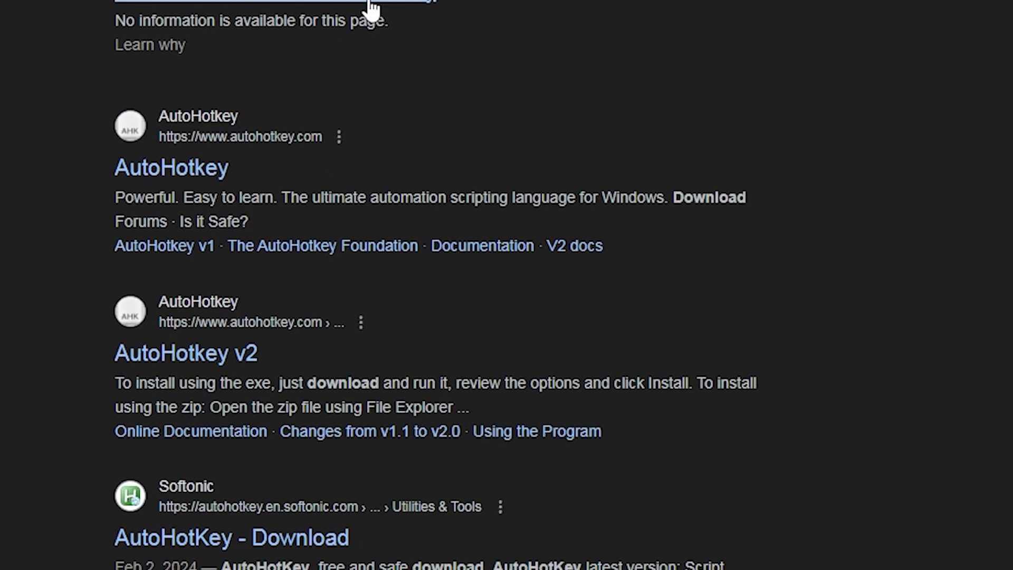
left_click(171, 168)
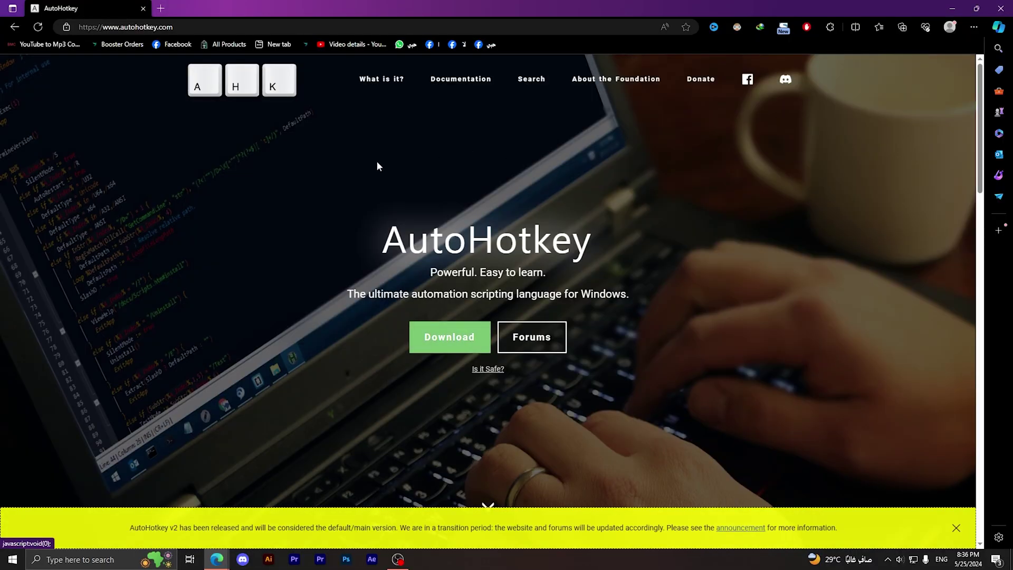
left_click(479, 352)
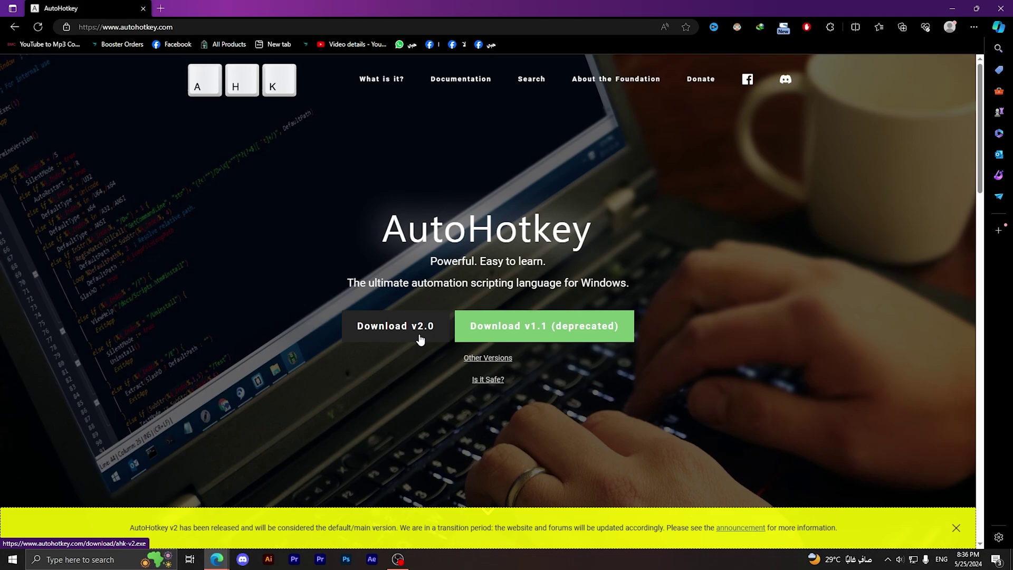
left_click(383, 334)
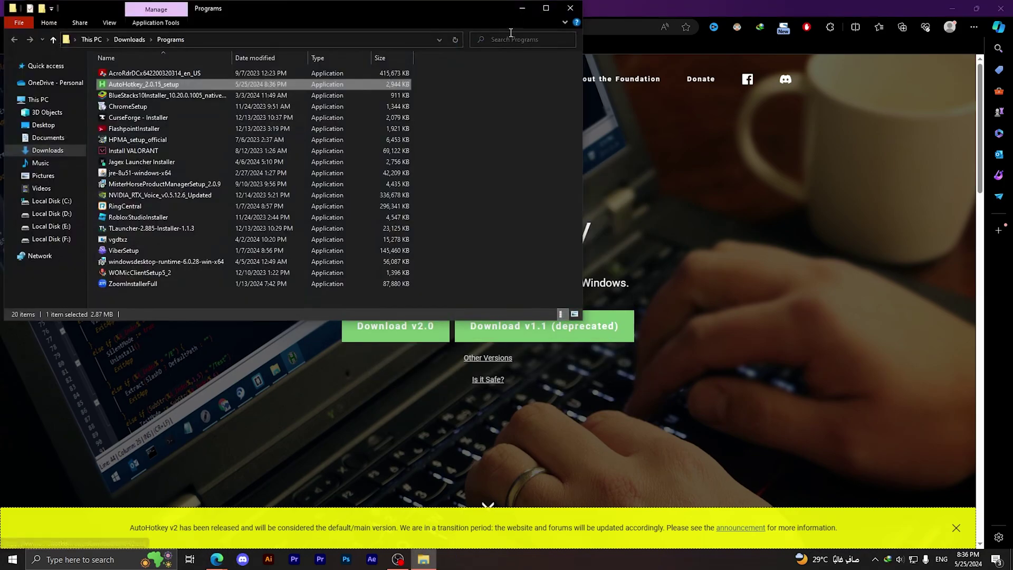
Step: Maximize the Downloads window and install AutoHotkey from AutoHotkey_2.0.15_setup
double_click(548, 9)
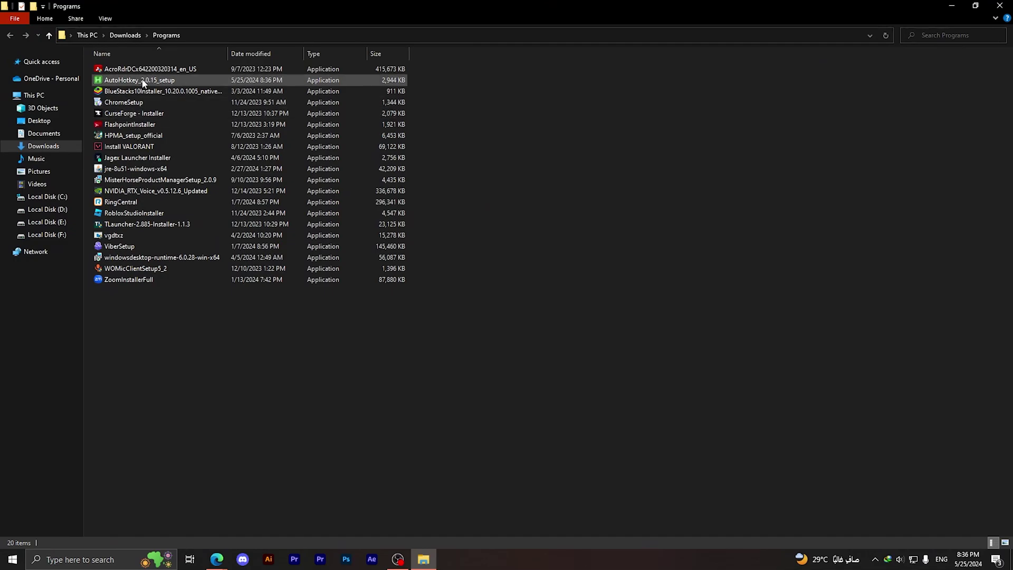
double_click(142, 82)
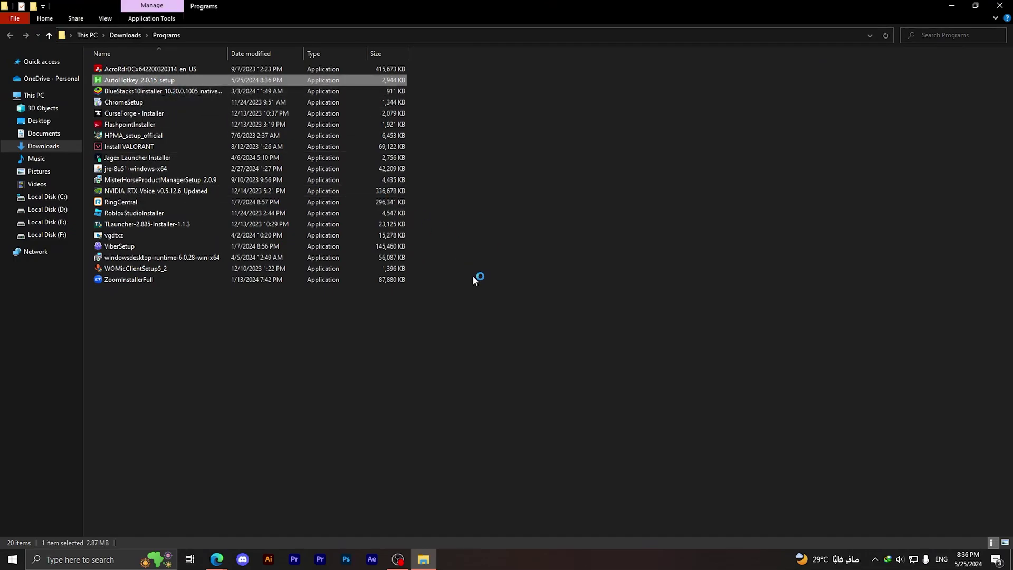
left_click(506, 332)
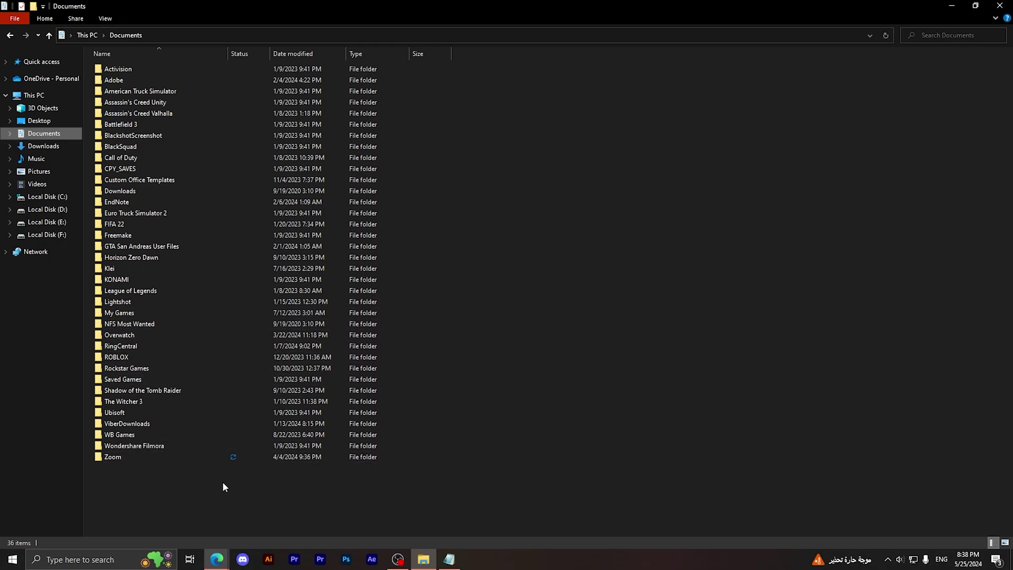
Step: Create a new AutoHotkey script named 'disable Win key' in Documents
right_click(133, 494)
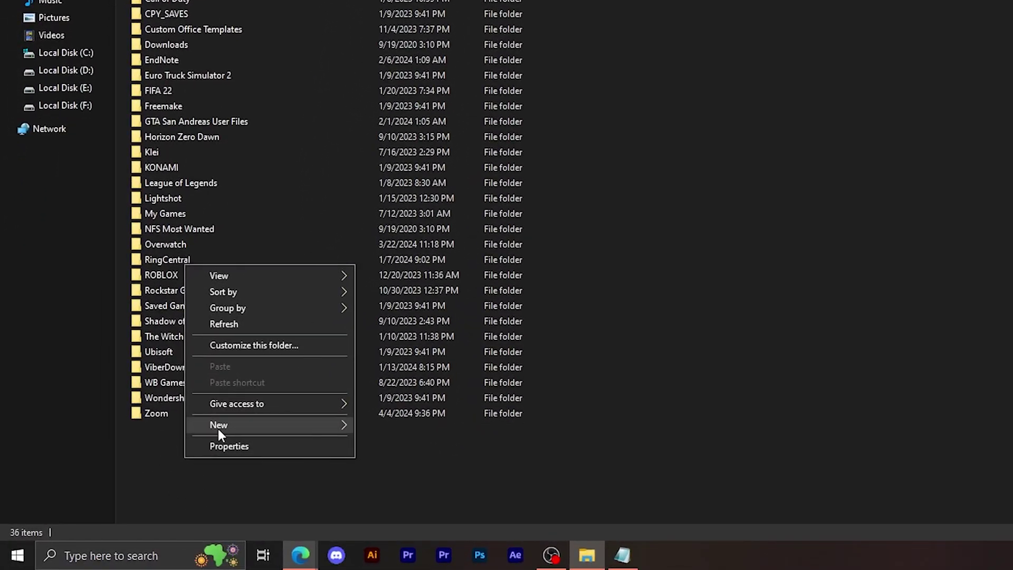
mouse_move(223, 430)
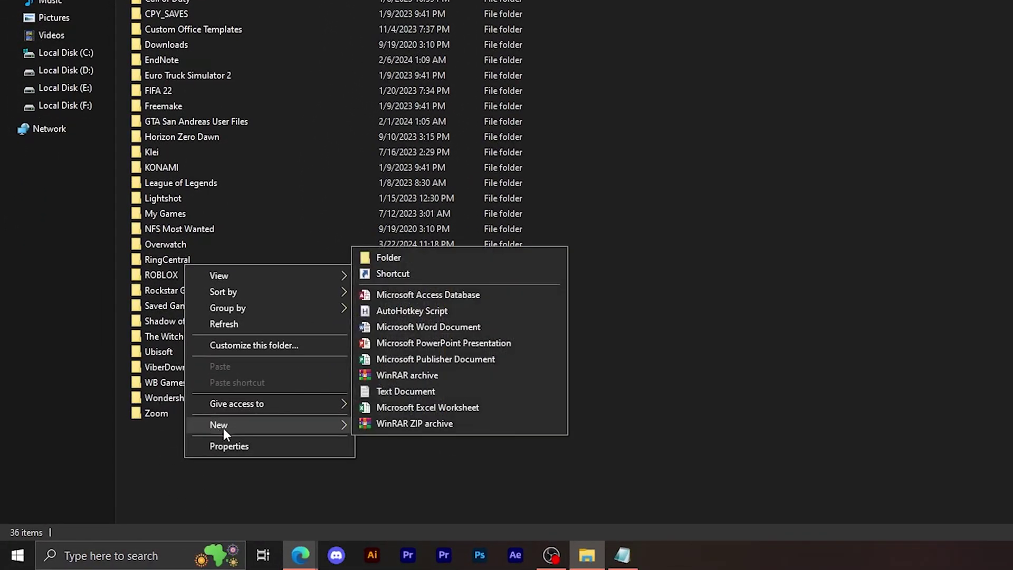
left_click(442, 315)
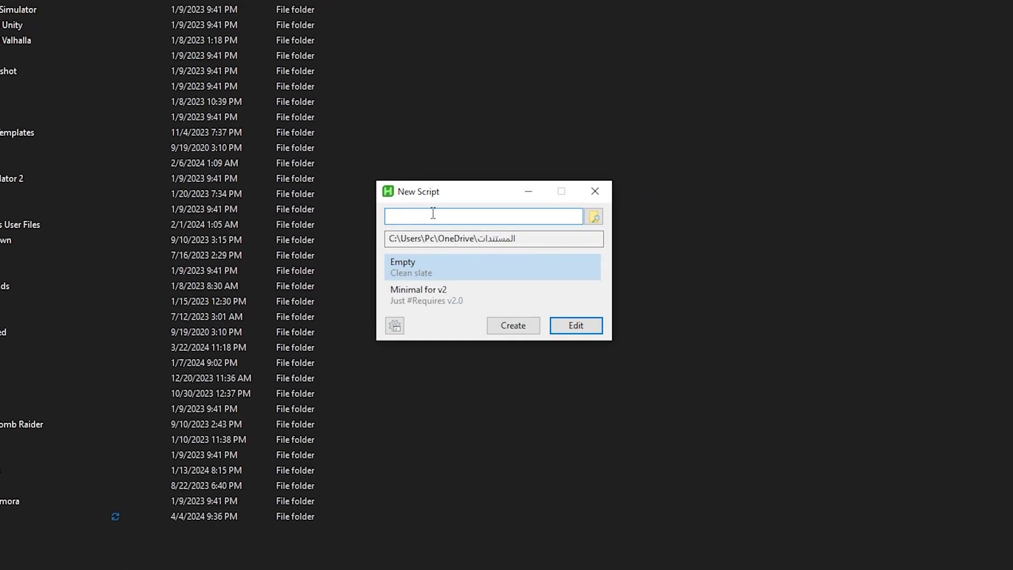
type("disable Win key")
left_click(514, 326)
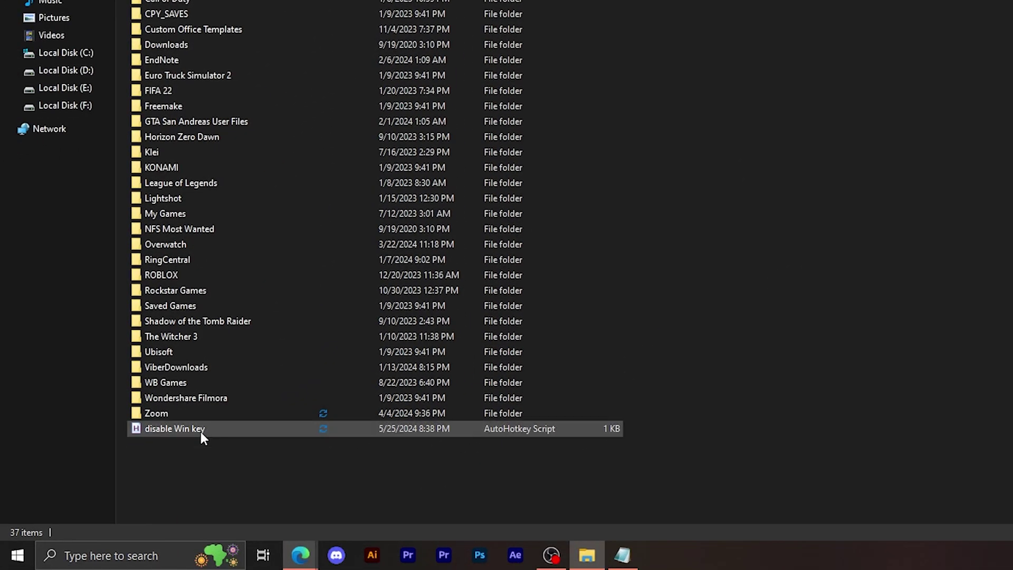
Step: Edit the 'disable Win key' script and paste in the line Lwin::Return
right_click(150, 430)
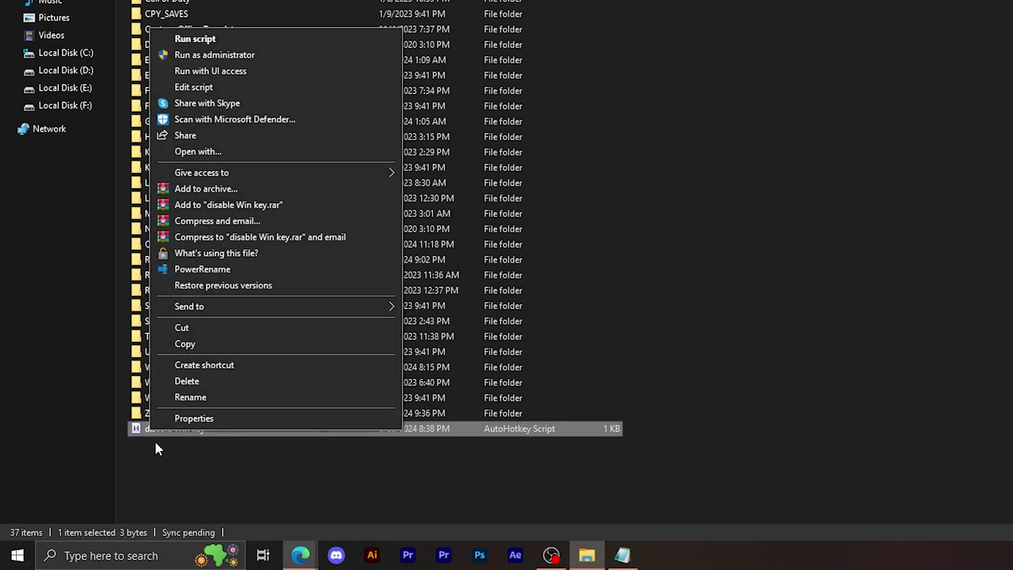
left_click(214, 88)
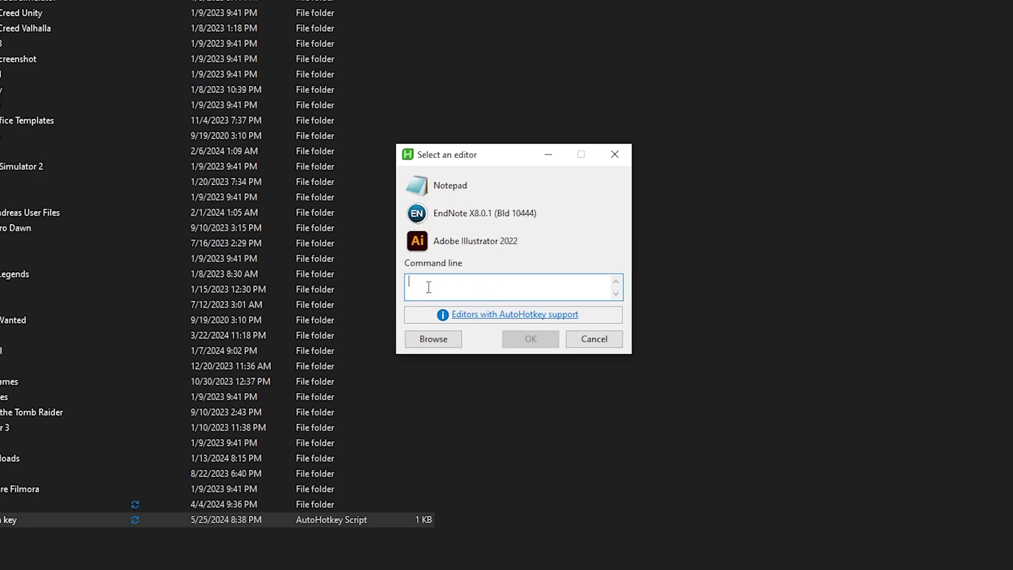
type("Lwin::Return")
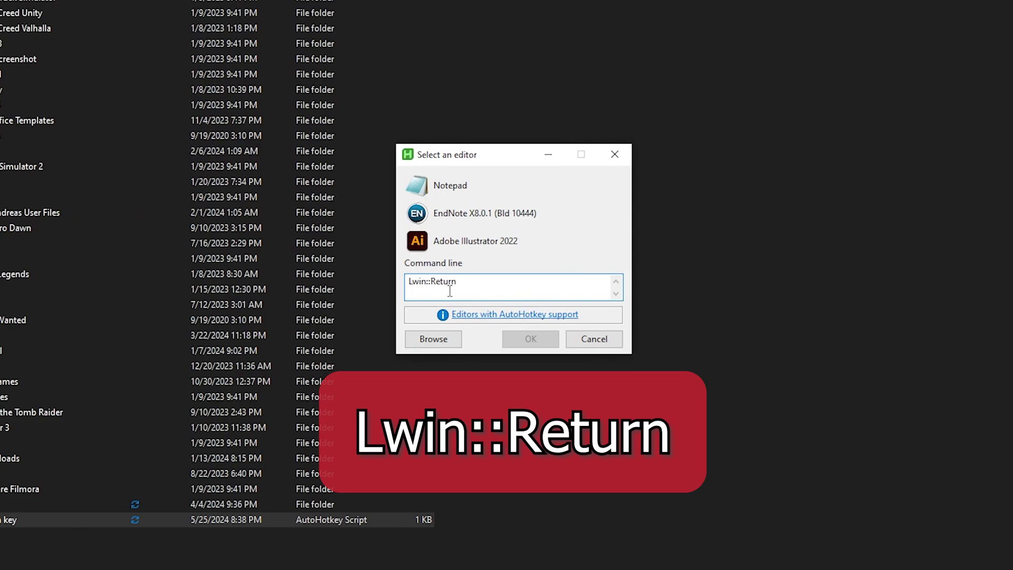